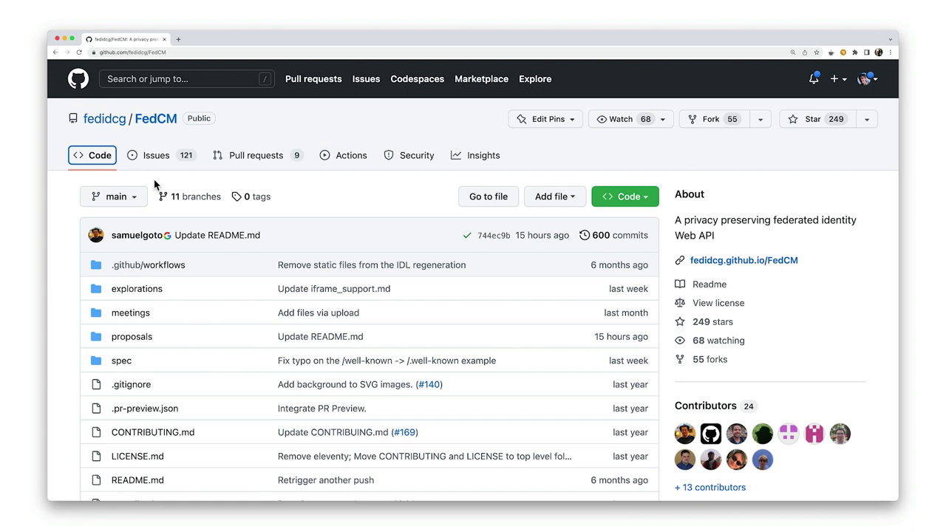
Step: Search the repository's issues for 'cats'
left_click(155, 161)
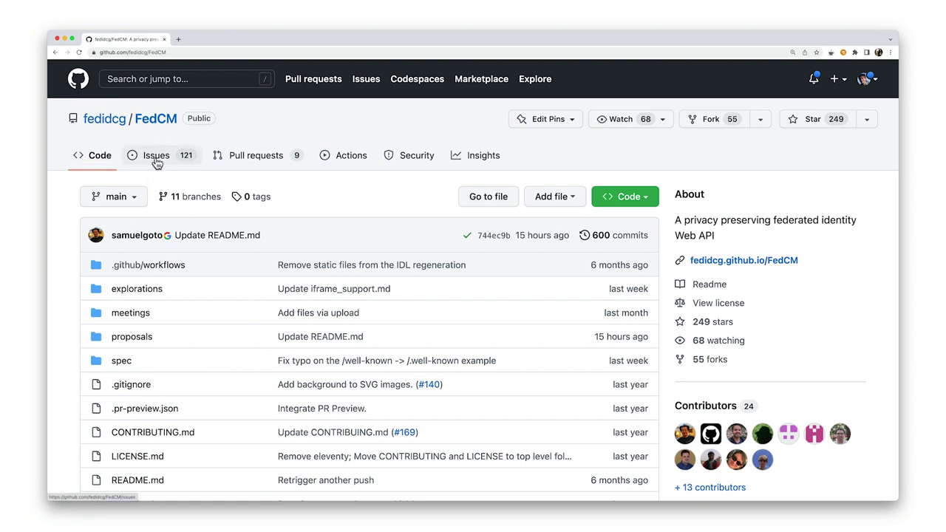
left_click(230, 196)
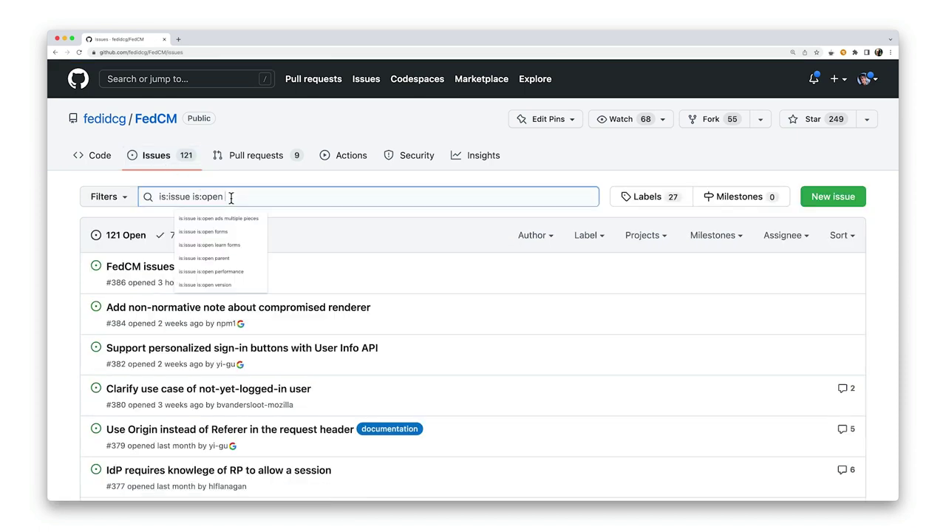
triple_click(231, 196)
type("cats")
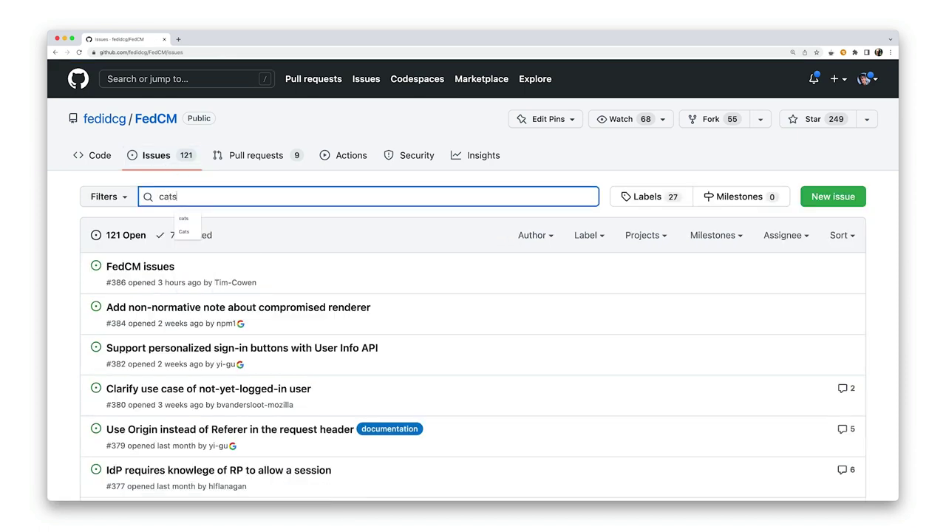
key("Return")
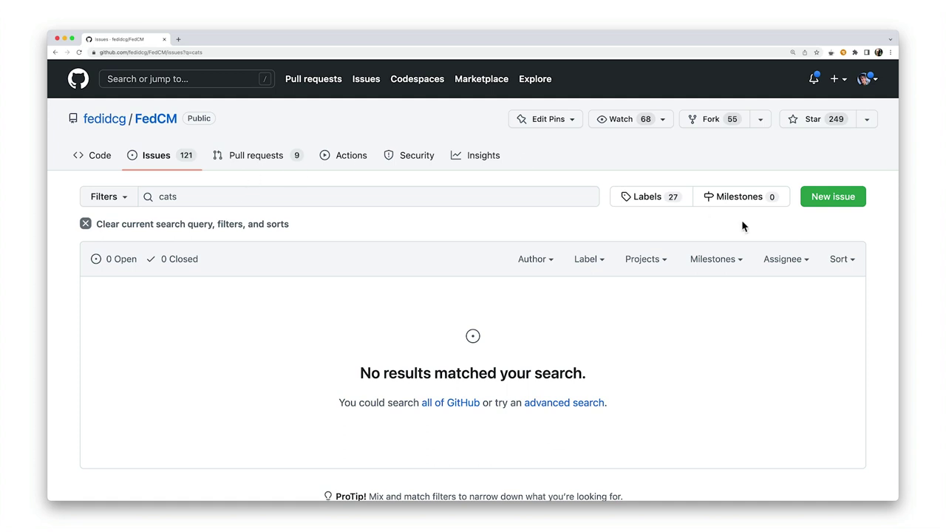
Step: Draft a new issue titled 'Where are the cats?' with comment 'Not enough cats'
left_click(806, 198)
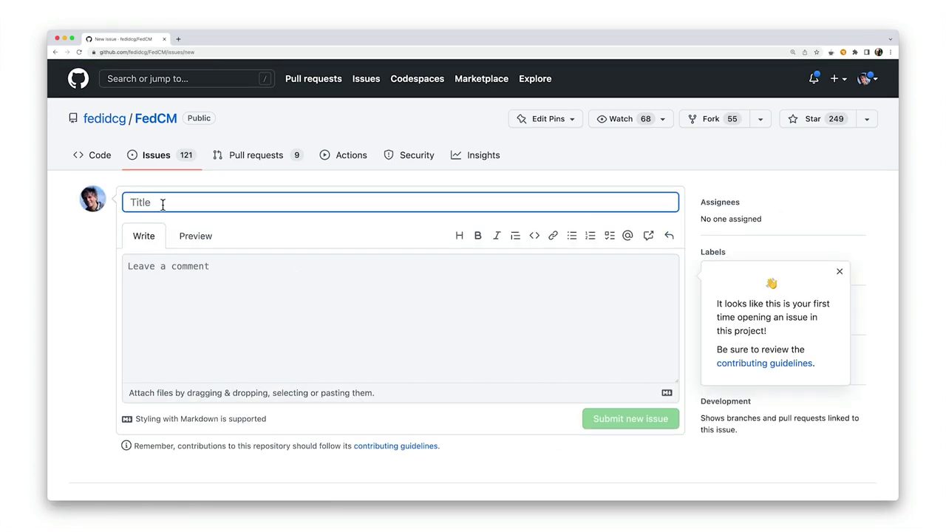
type("Where are the cats?")
left_click(127, 266)
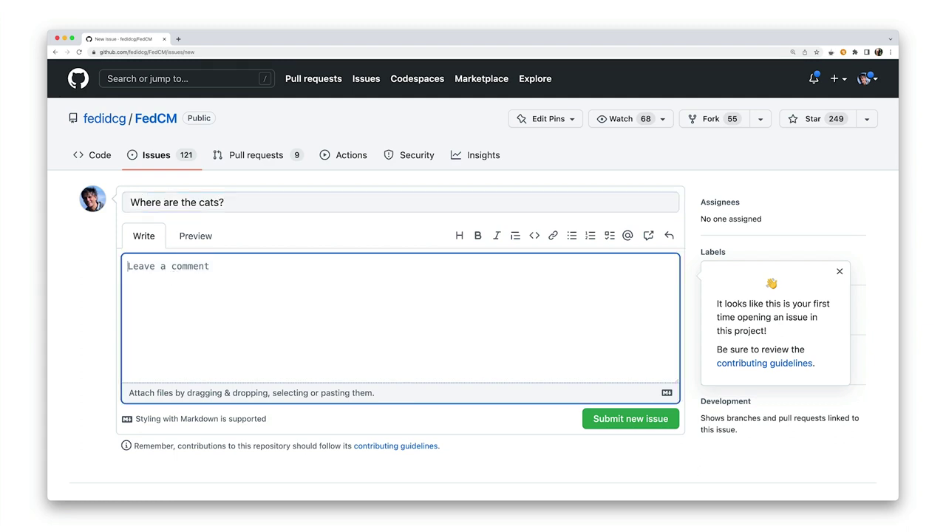
type("Not enough cats")
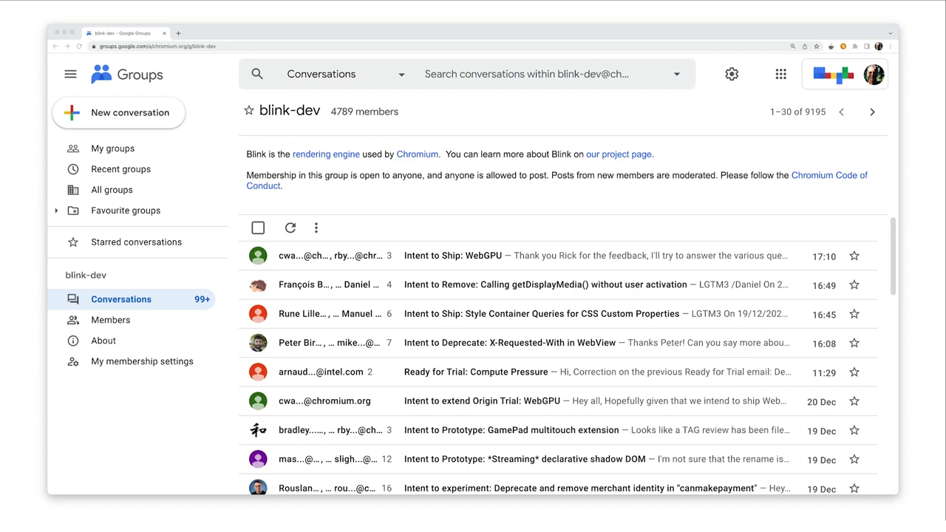
Step: Search the blink-dev conversations for 'fedcm'
left_click(517, 74)
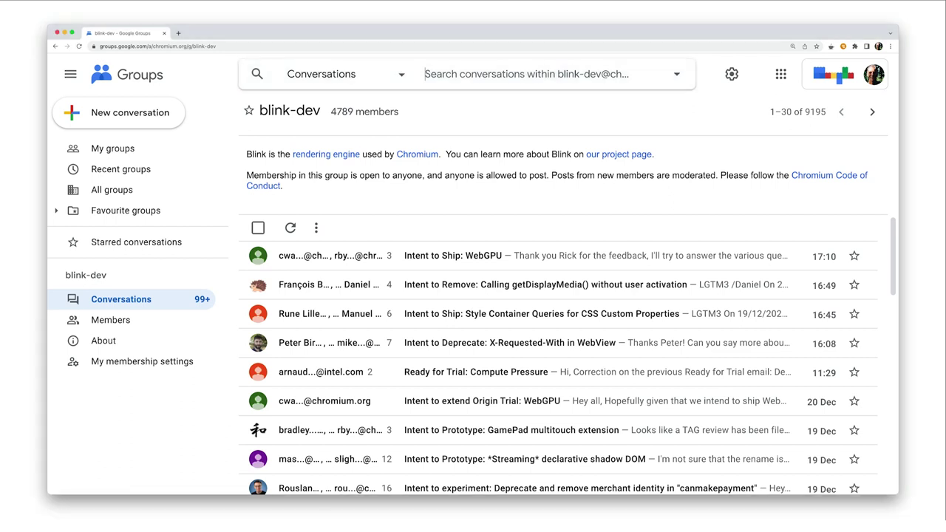
type("fedcm")
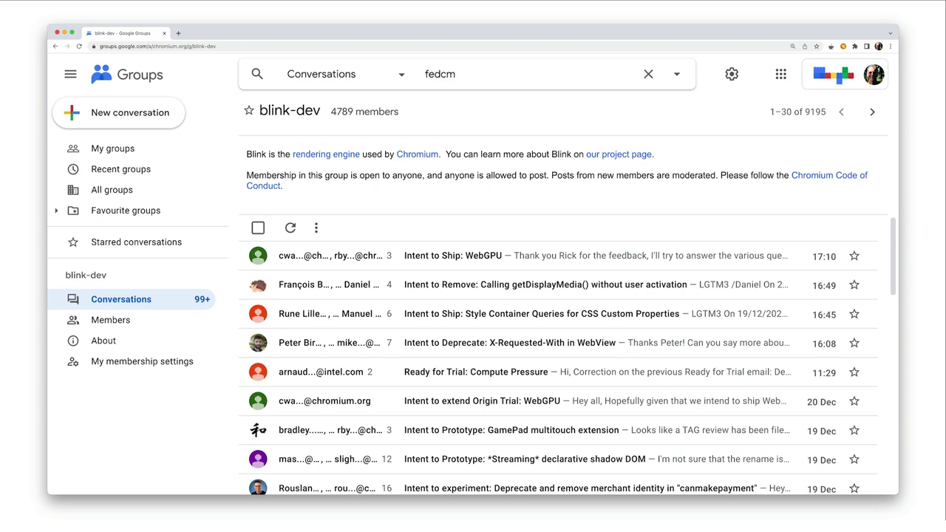
key("Return")
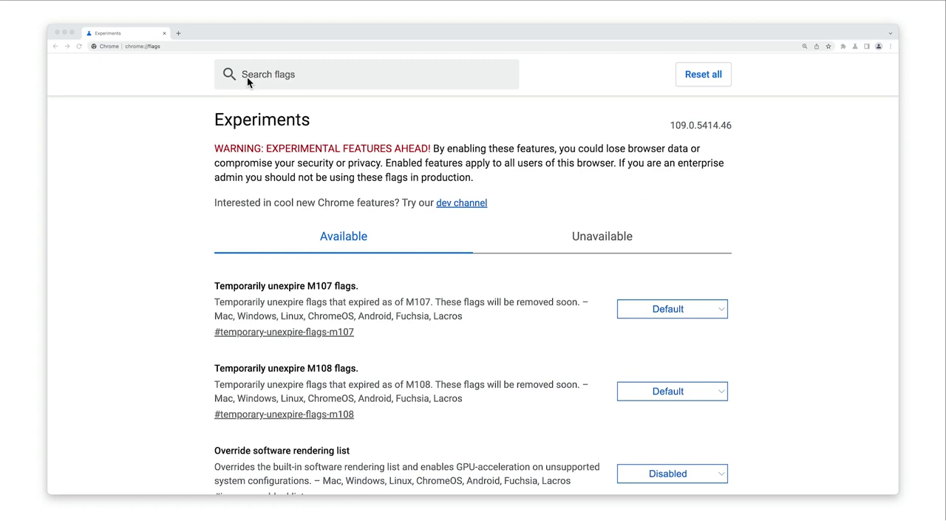
Step: Filter flags by 'fedcm', set the FedCM flag to Enabled, and relaunch Chrome
left_click(247, 77)
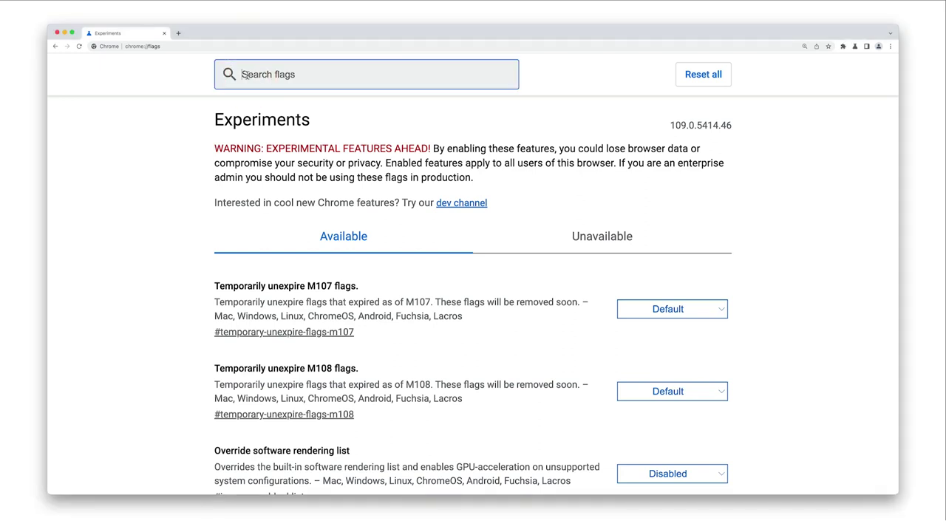
type("fedcm")
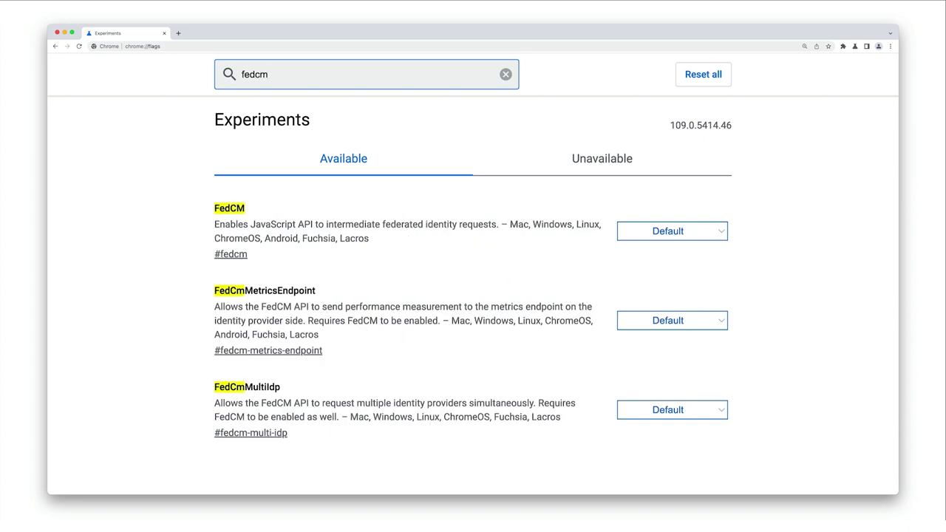
left_click(633, 233)
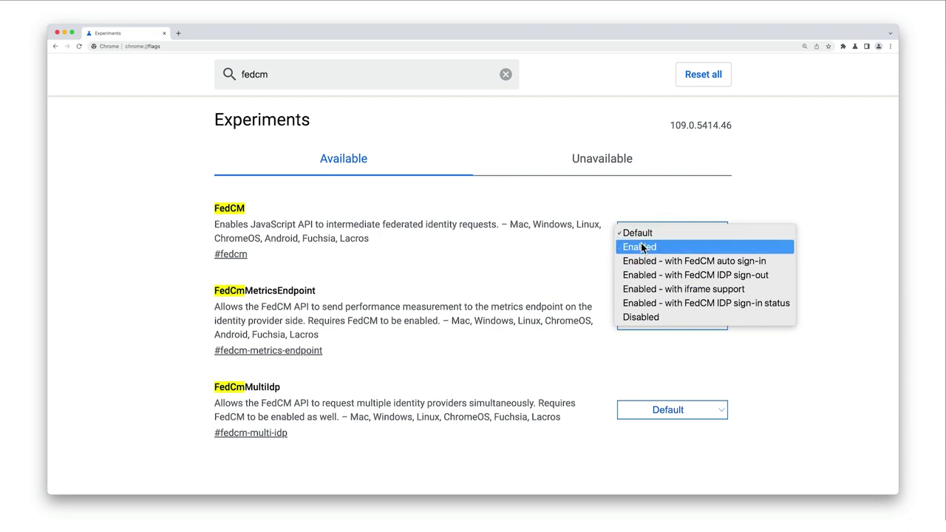
left_click(640, 247)
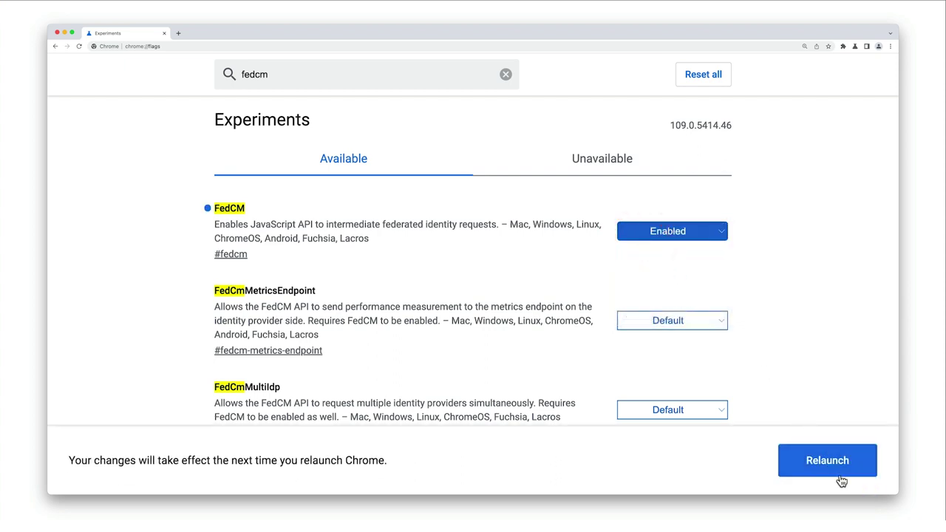
left_click(840, 478)
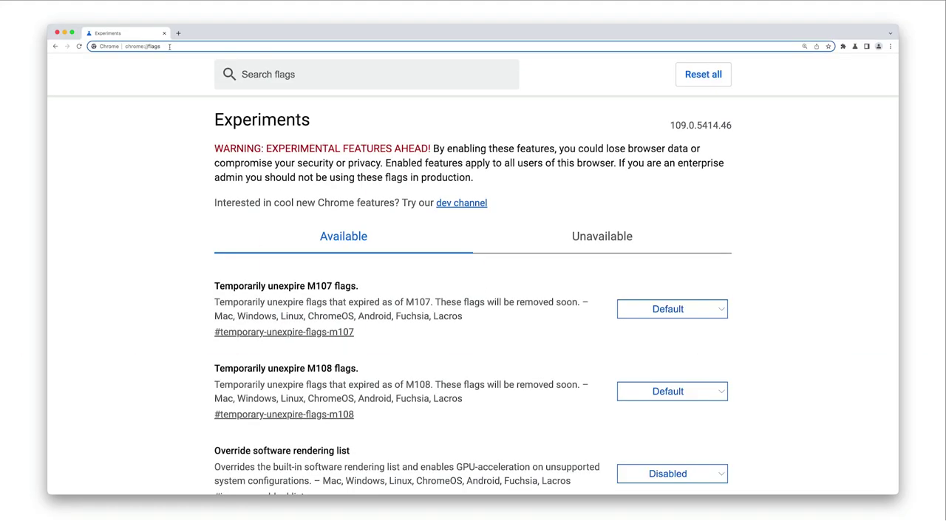
Step: Set the Experimental Web Platform features flag to Enabled and relaunch Chrome
type("#enable-experimental-web-platform-features")
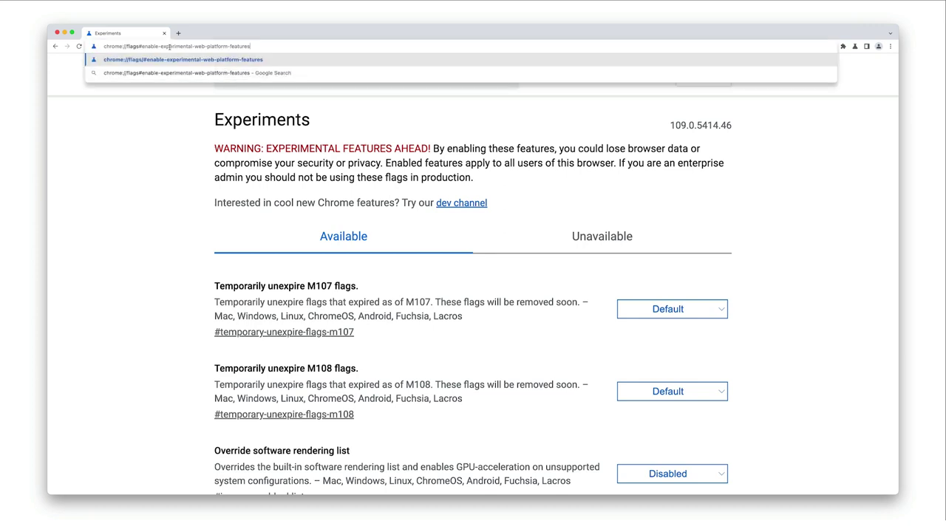
key("Return")
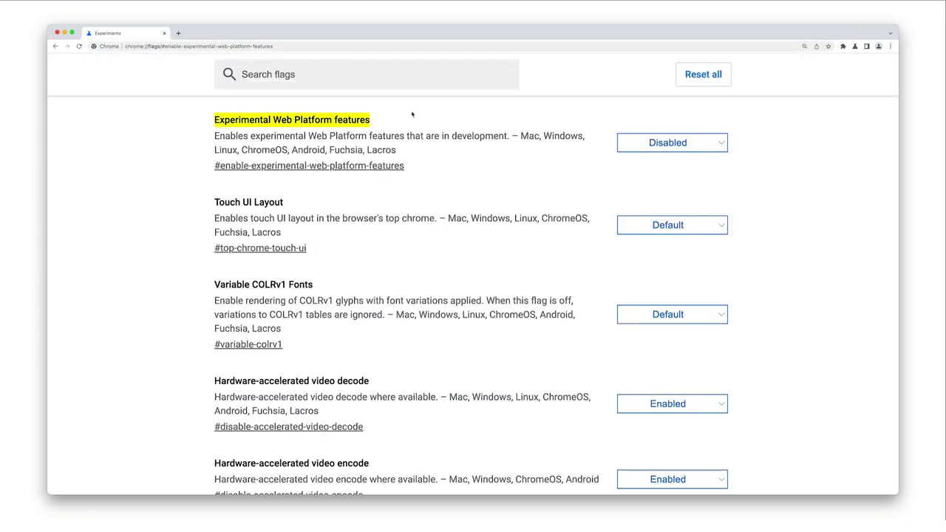
left_click(653, 143)
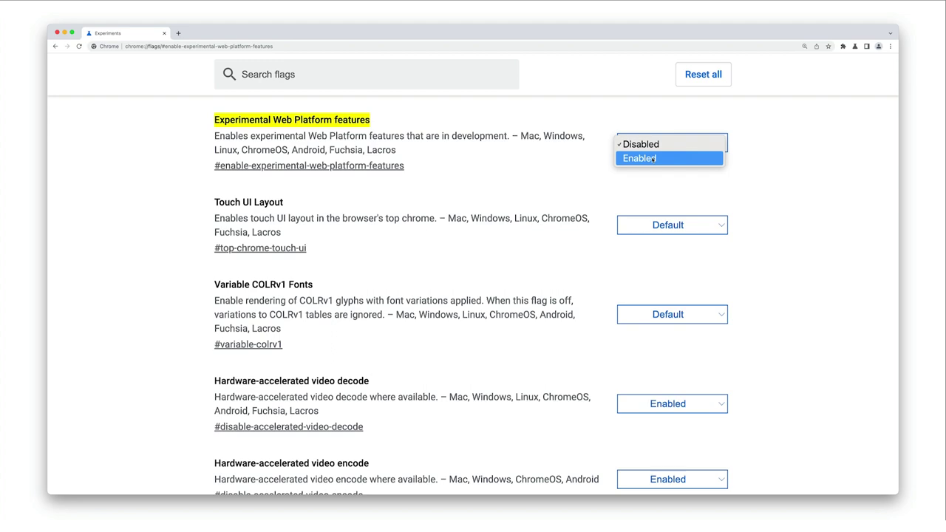
left_click(653, 159)
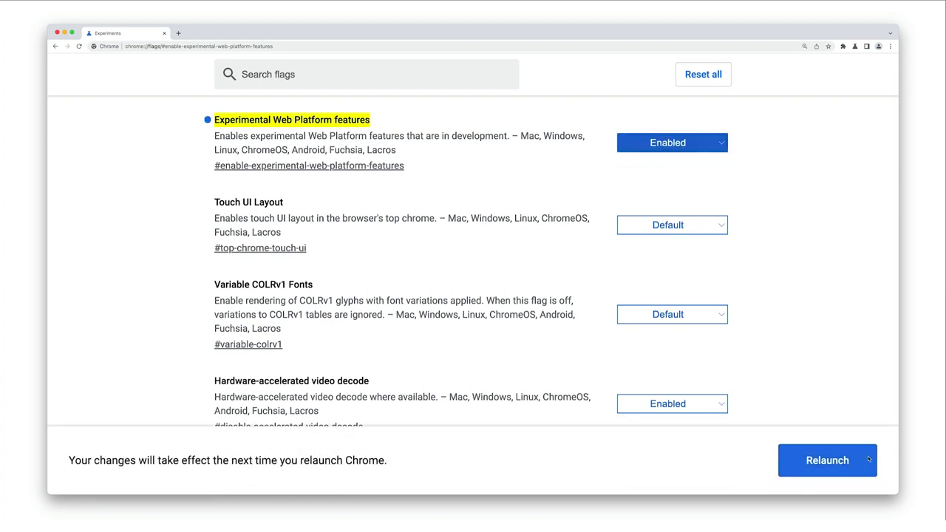
left_click(869, 458)
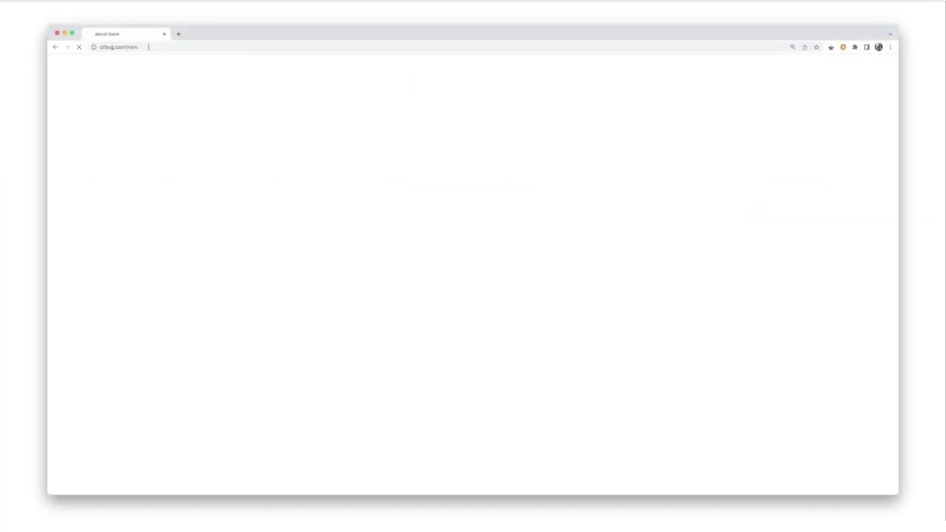
Step: Give the bug summary 'Not enough cats!', component Blink>Identity>FedCM, and step 'Open explainer (2) Search'
type("N")
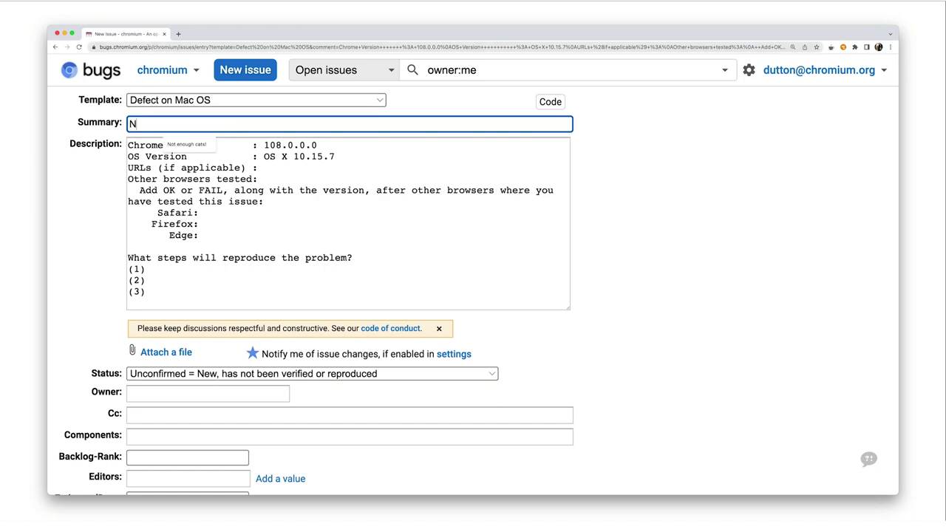
type("ot enough cats!")
left_click(350, 436)
type("fedcm")
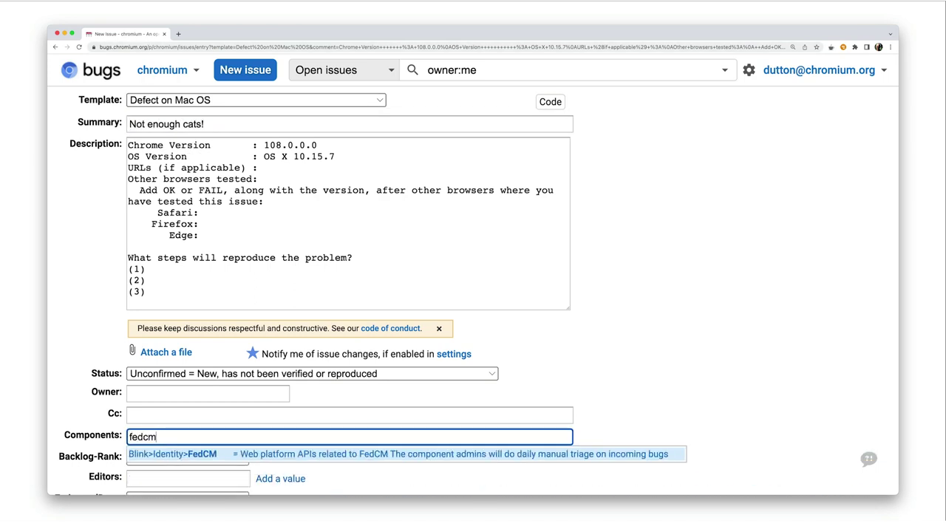
left_click(184, 456)
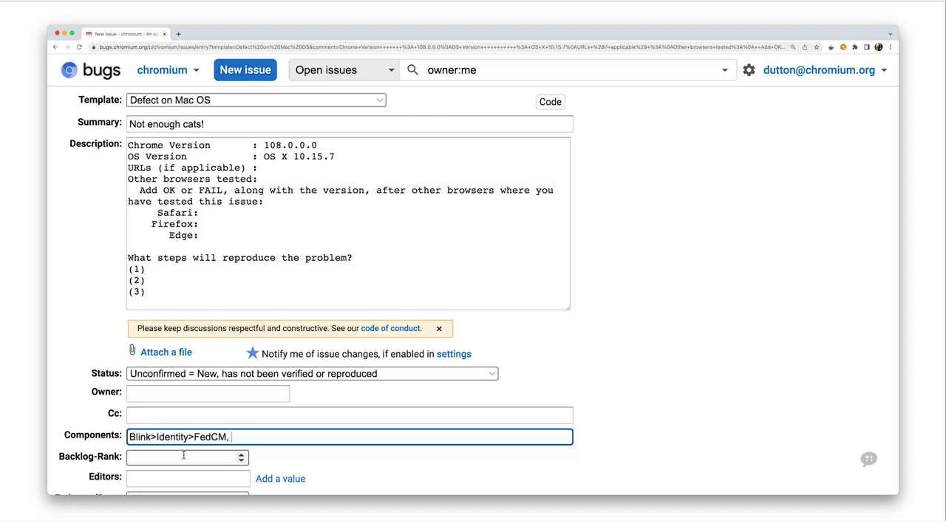
left_click(184, 273)
type("Open explainer (2) ")
type("S")
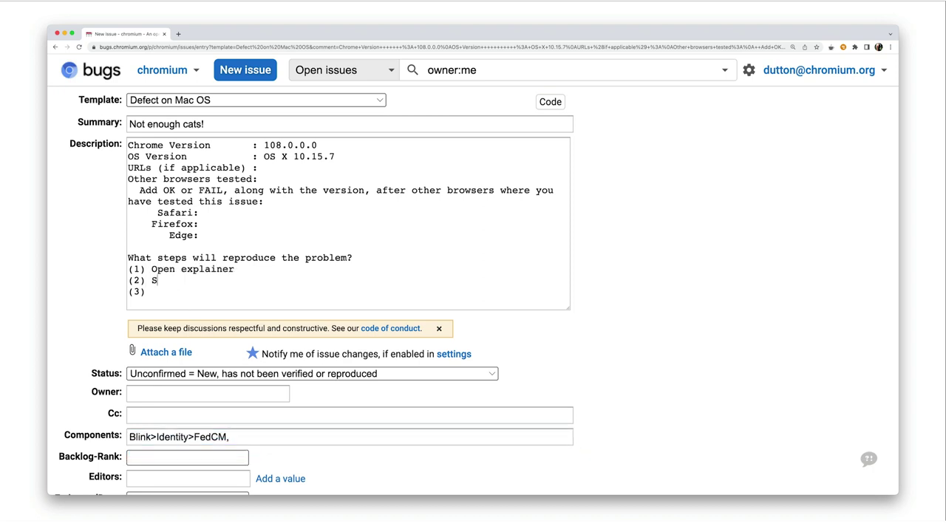